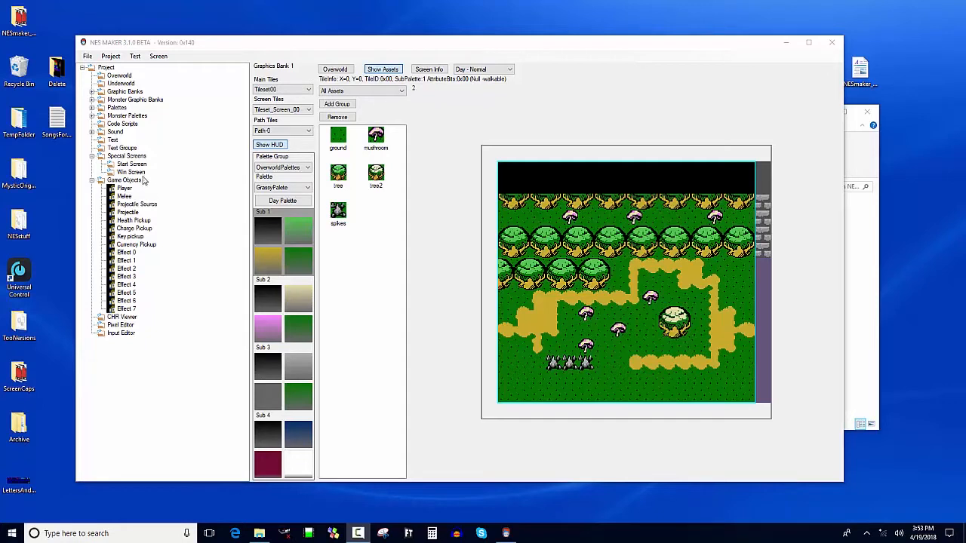
Rename the Player game object to Hero and save the new name
{"action": "left_click", "coordinate": [125, 189]}
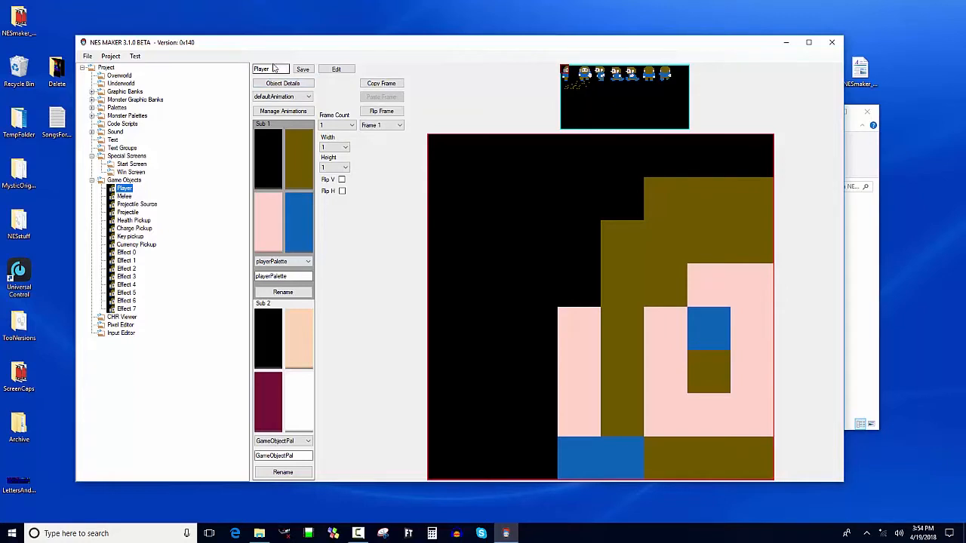
{"action": "double_click", "coordinate": [274, 68]}
{"action": "type", "text": "Hero"}
{"action": "left_click", "coordinate": [302, 70]}
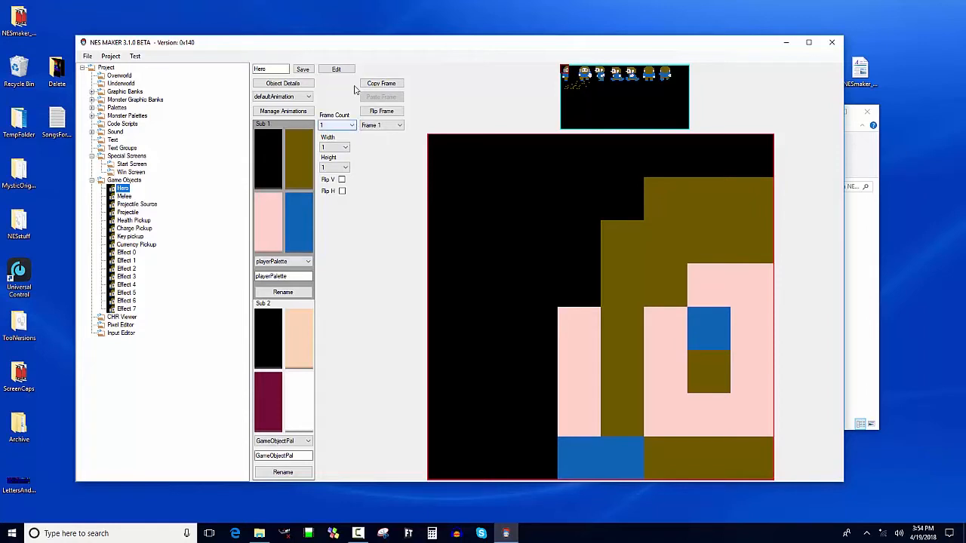
{"action": "left_click", "coordinate": [336, 129]}
{"action": "left_click", "coordinate": [336, 127]}
{"action": "left_click", "coordinate": [337, 126]}
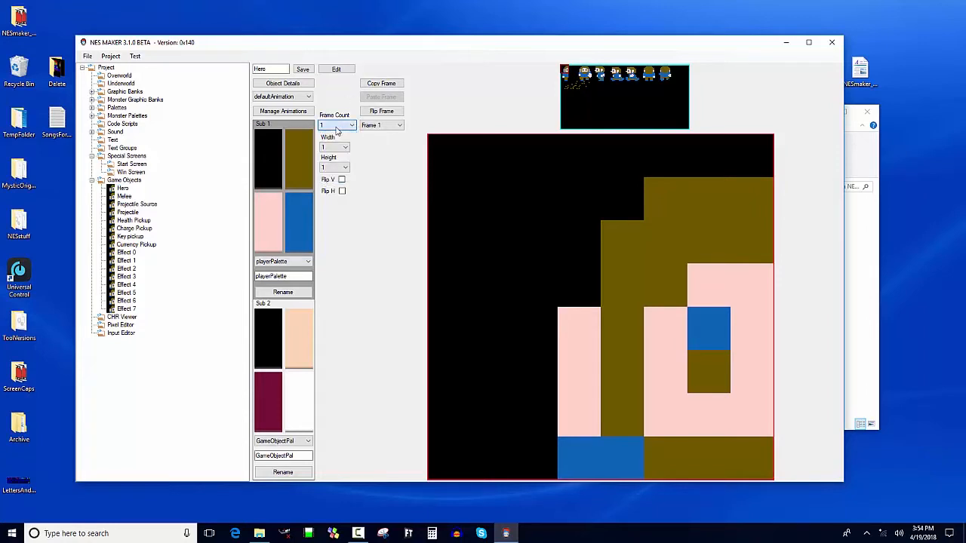
{"action": "left_click", "coordinate": [336, 126]}
{"action": "left_click", "coordinate": [378, 175]}
{"action": "left_click", "coordinate": [341, 126]}
{"action": "left_click", "coordinate": [341, 134]}
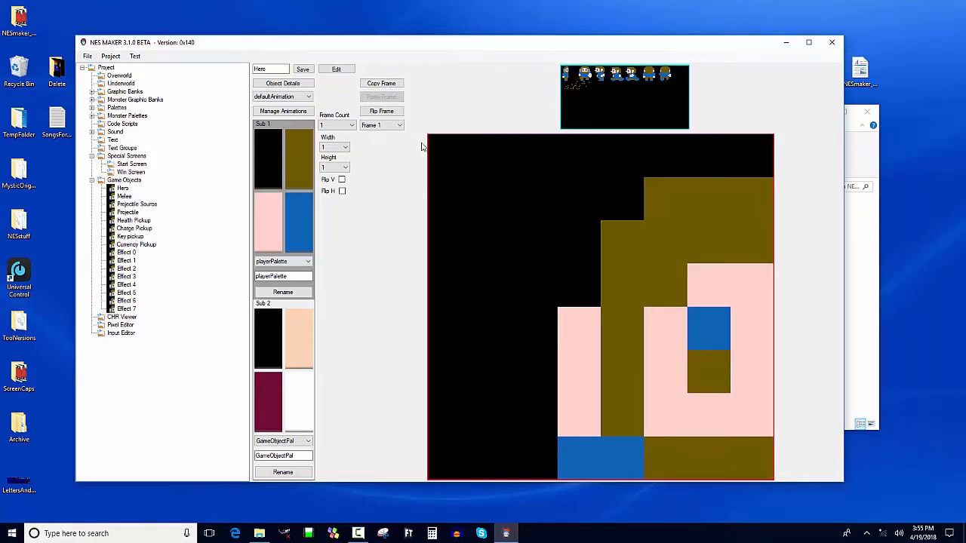
Set the Hero's default animation frame to a width of 2 and a height of 2 tiles
{"action": "left_click", "coordinate": [344, 147]}
{"action": "left_click", "coordinate": [336, 168]}
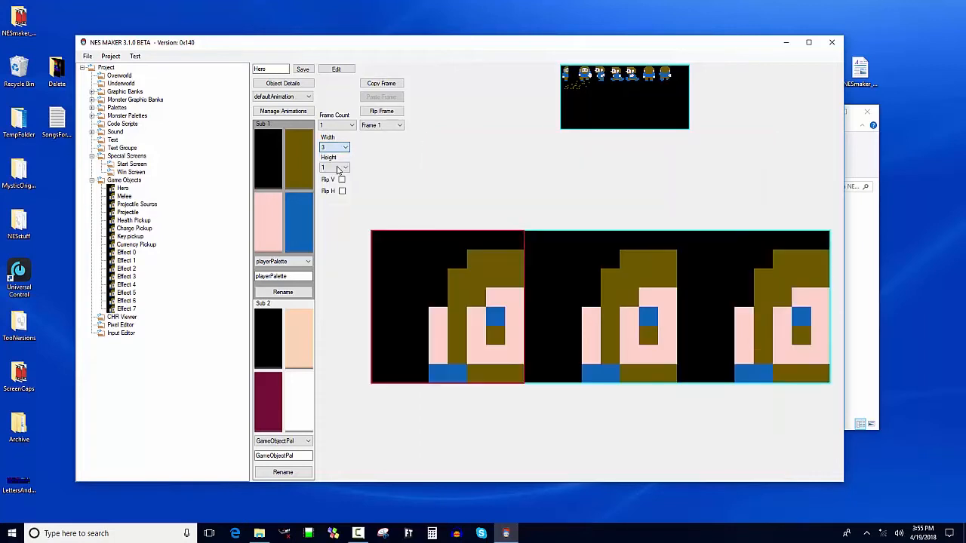
{"action": "left_click", "coordinate": [344, 148]}
{"action": "left_click", "coordinate": [336, 163]}
{"action": "left_click", "coordinate": [345, 167]}
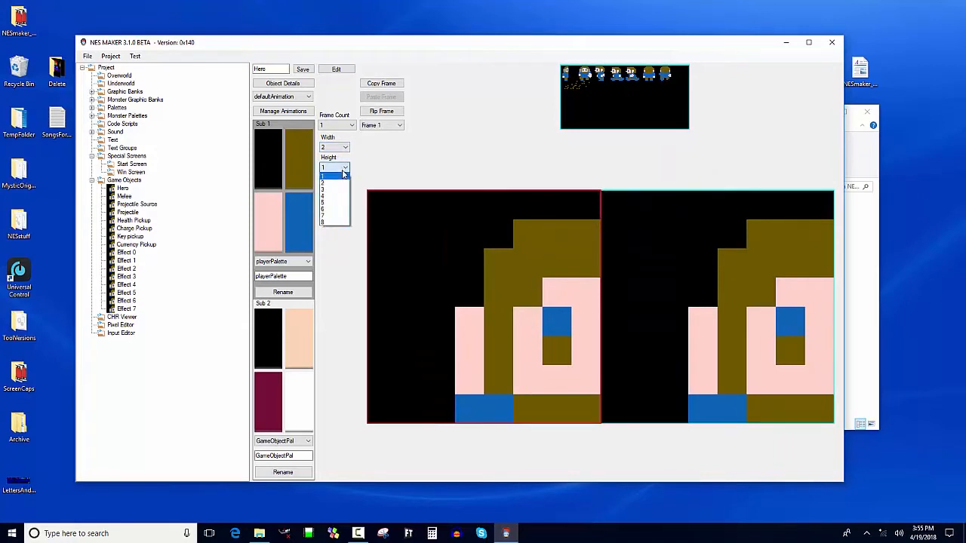
{"action": "left_click", "coordinate": [334, 182]}
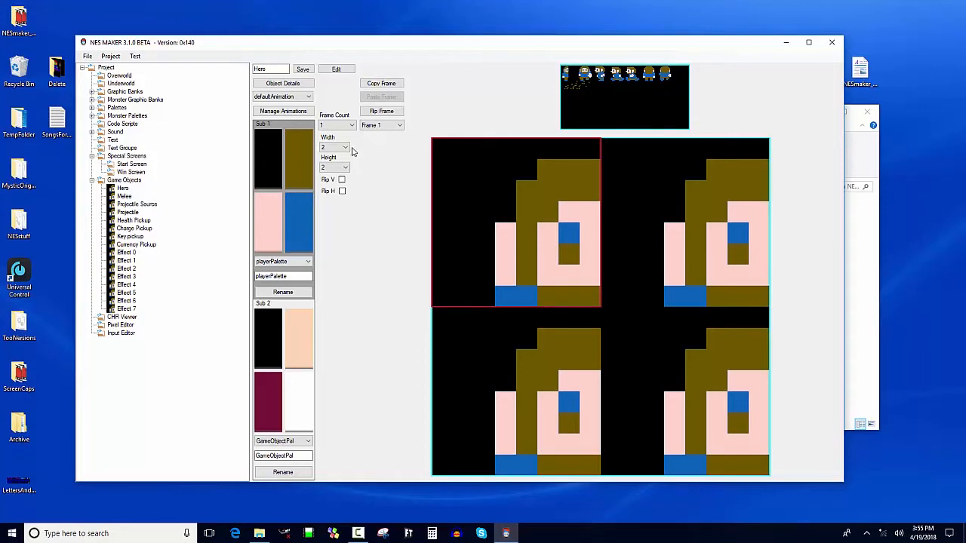
{"action": "left_click", "coordinate": [342, 147]}
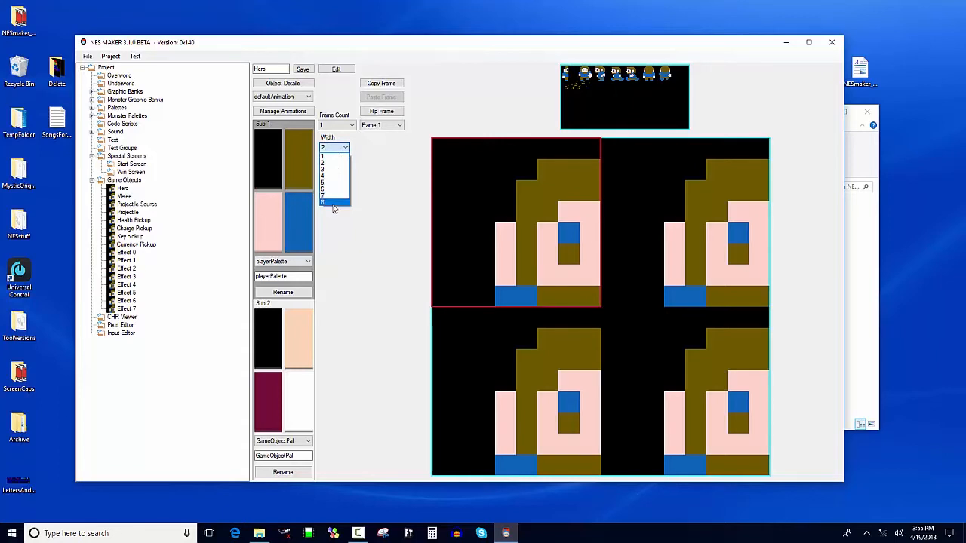
{"action": "left_click", "coordinate": [347, 147]}
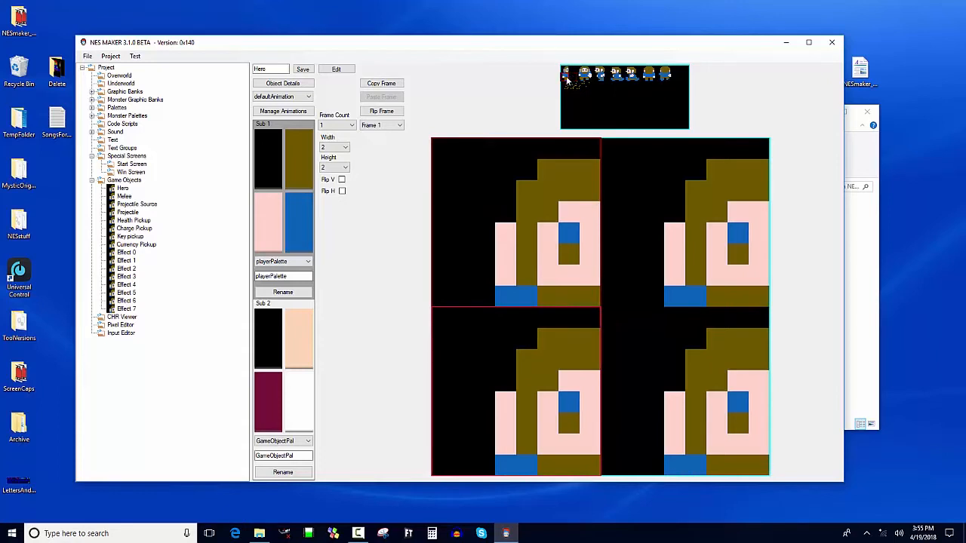
Fill the Hero's lower-left cell with the matching body tile and the upper-right cell with the head tile flipped horizontally
{"action": "left_click", "coordinate": [505, 439]}
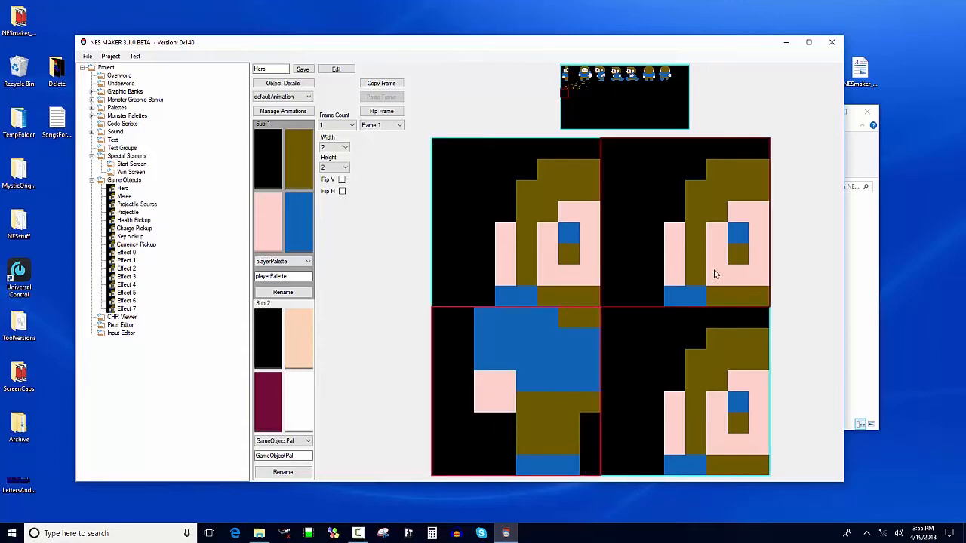
{"action": "left_click", "coordinate": [566, 68]}
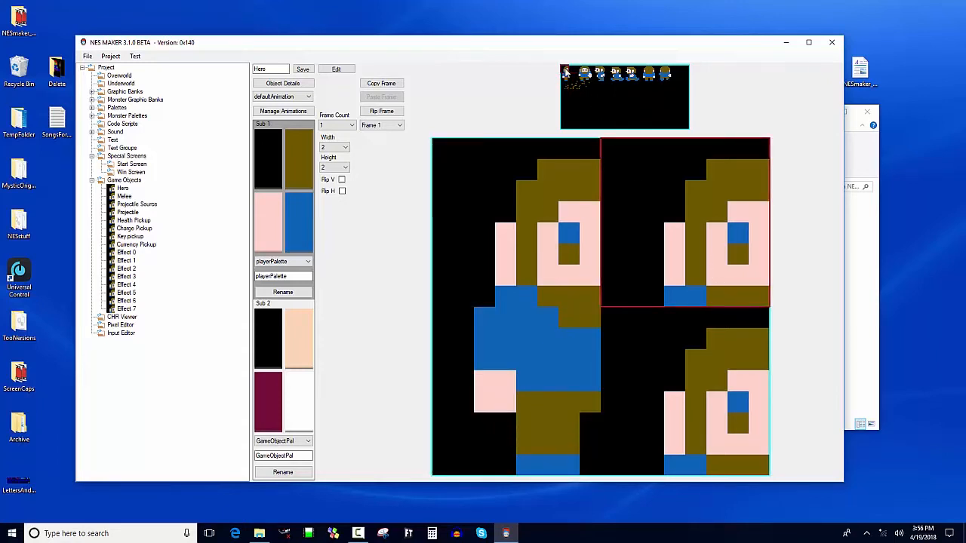
{"action": "left_click", "coordinate": [342, 191]}
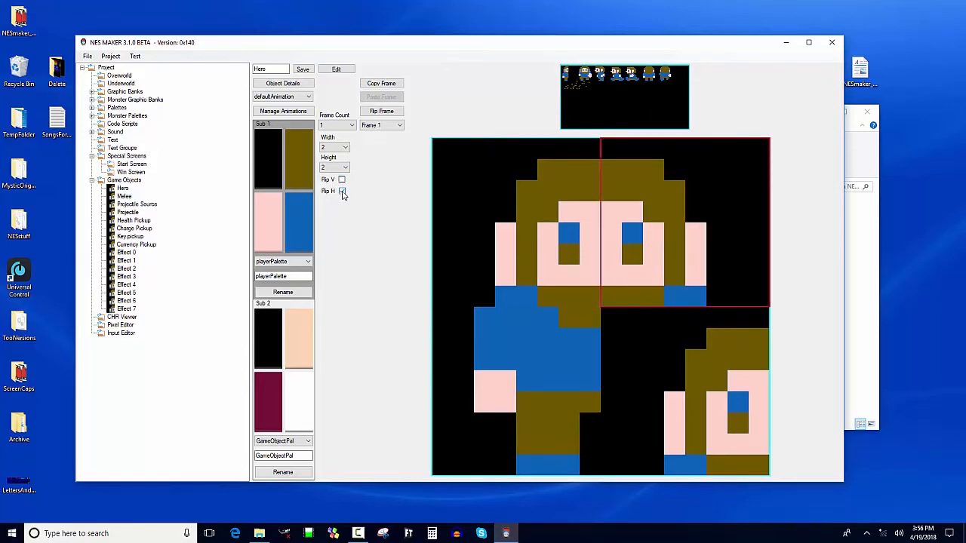
Fill the Hero's lower-right cell with the body tile and flip it horizontally to complete the figure
{"action": "left_click", "coordinate": [650, 358]}
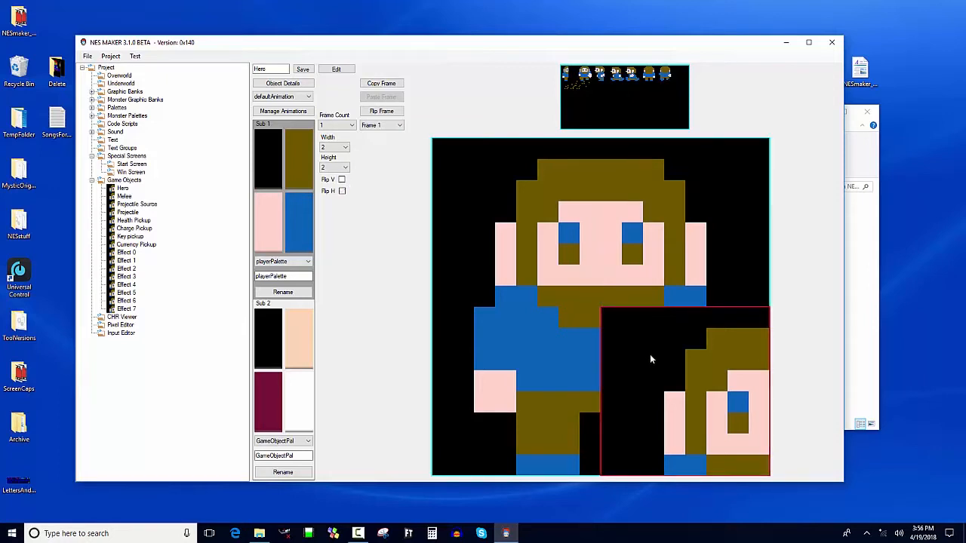
{"action": "left_click", "coordinate": [565, 79]}
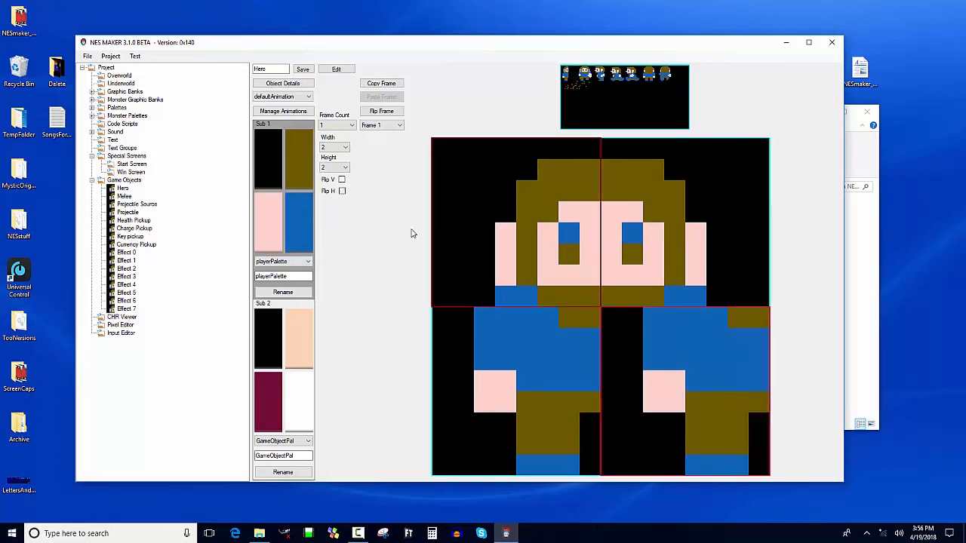
{"action": "left_click", "coordinate": [342, 191]}
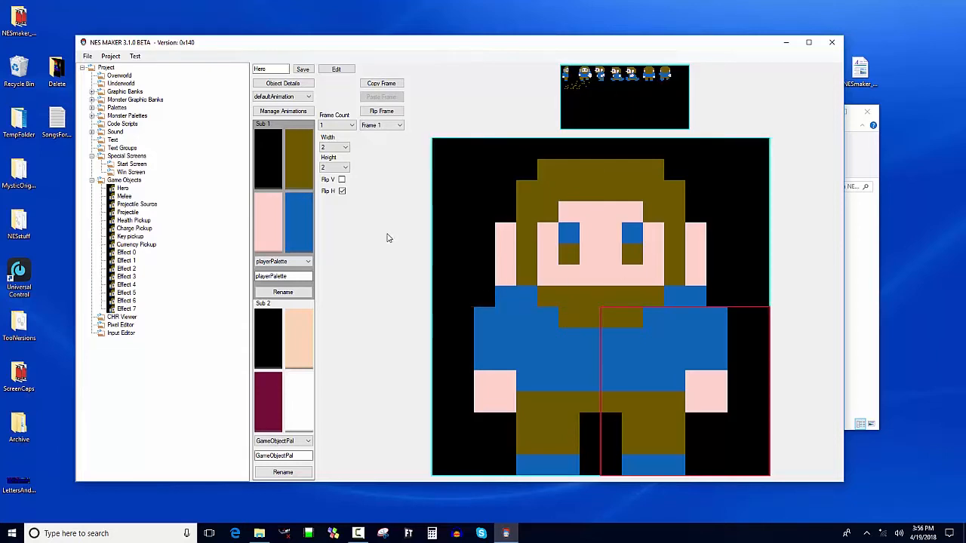
Open the green forest screen from the Overworld map and place the player on the wide dirt patch at the path's western end
{"action": "left_click", "coordinate": [121, 76]}
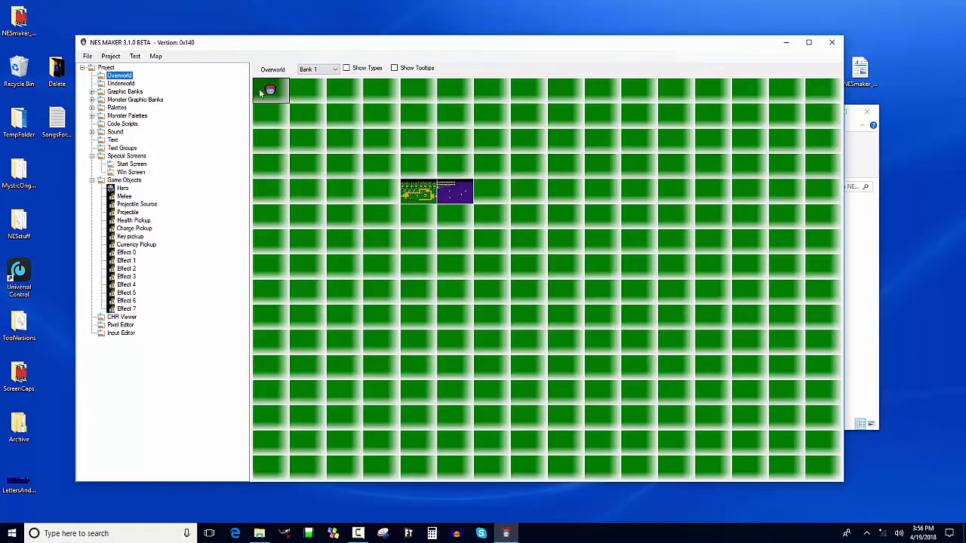
{"action": "double_click", "coordinate": [412, 191]}
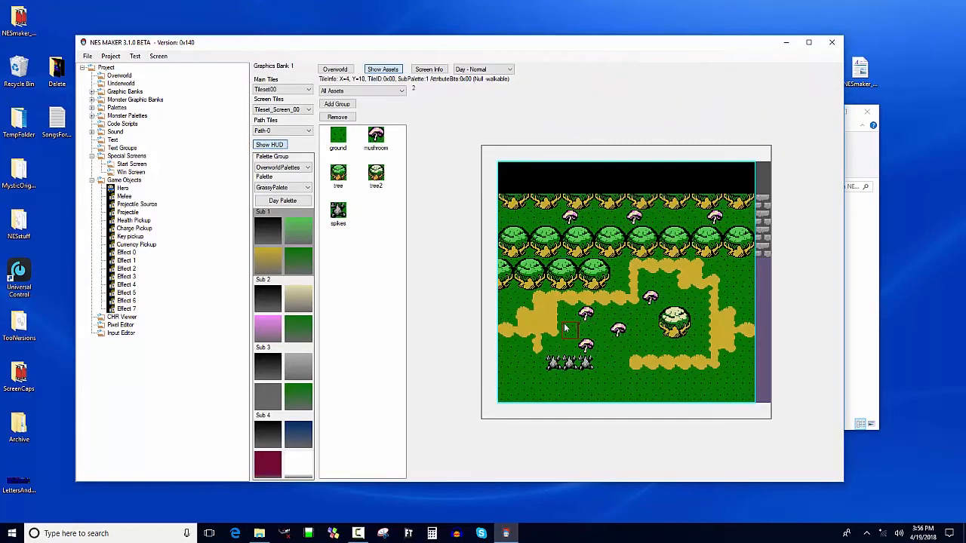
{"action": "right_click", "coordinate": [542, 320]}
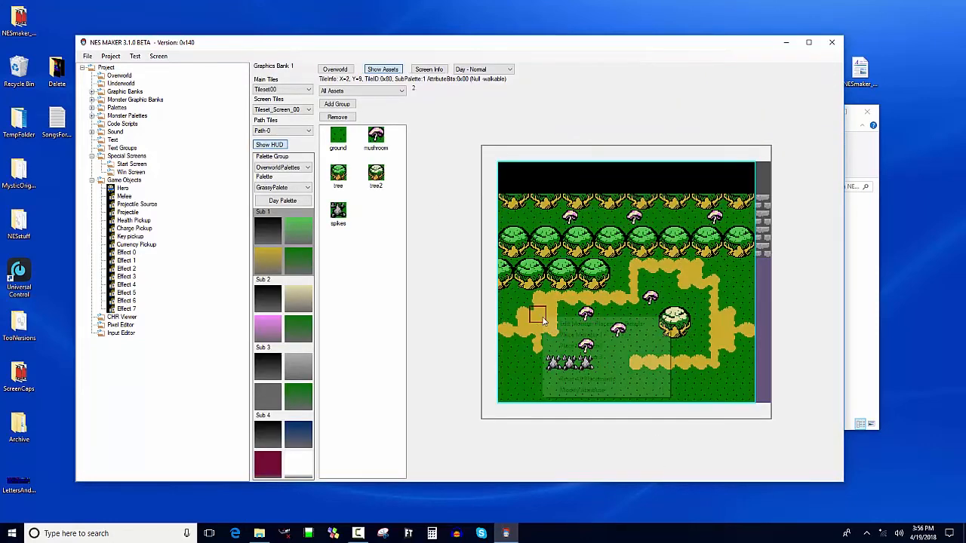
{"action": "left_click", "coordinate": [588, 368]}
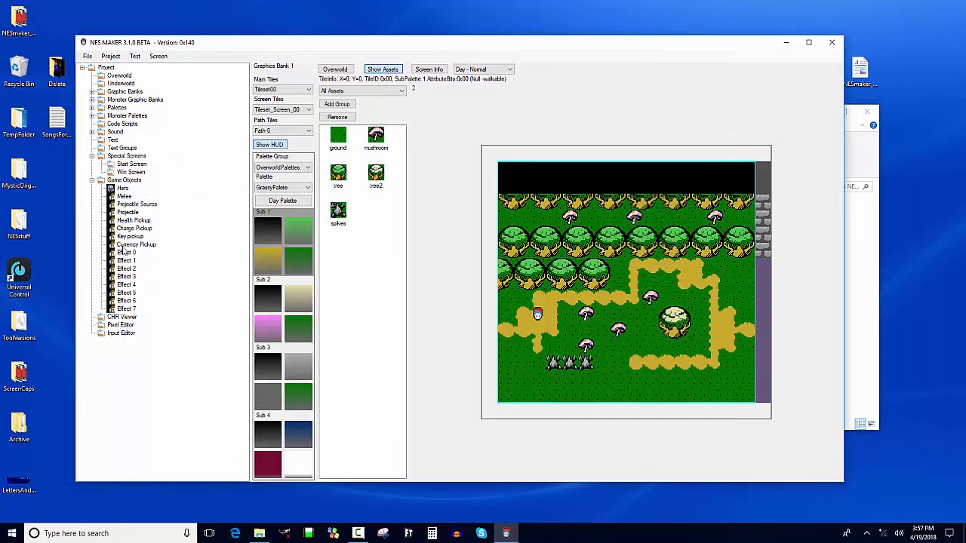
Add the StartButton_StartScreen.asm script from the UserScripts folder to the project's code scripts
{"action": "left_click", "coordinate": [123, 123]}
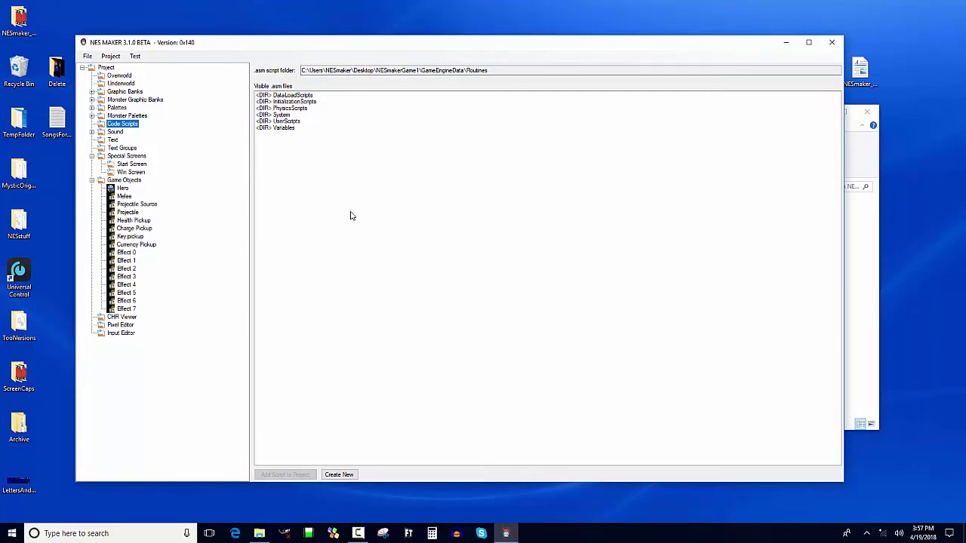
{"action": "left_click", "coordinate": [296, 123]}
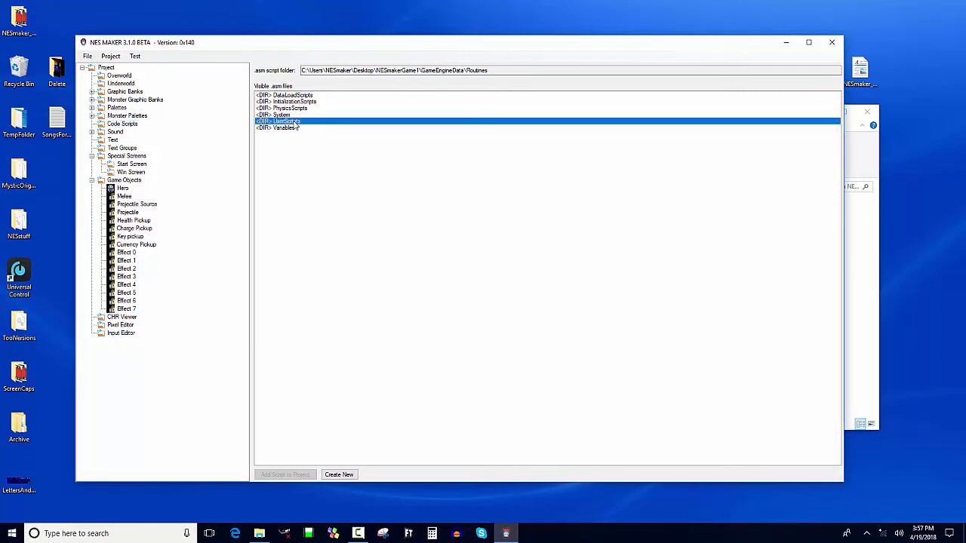
{"action": "double_click", "coordinate": [295, 123]}
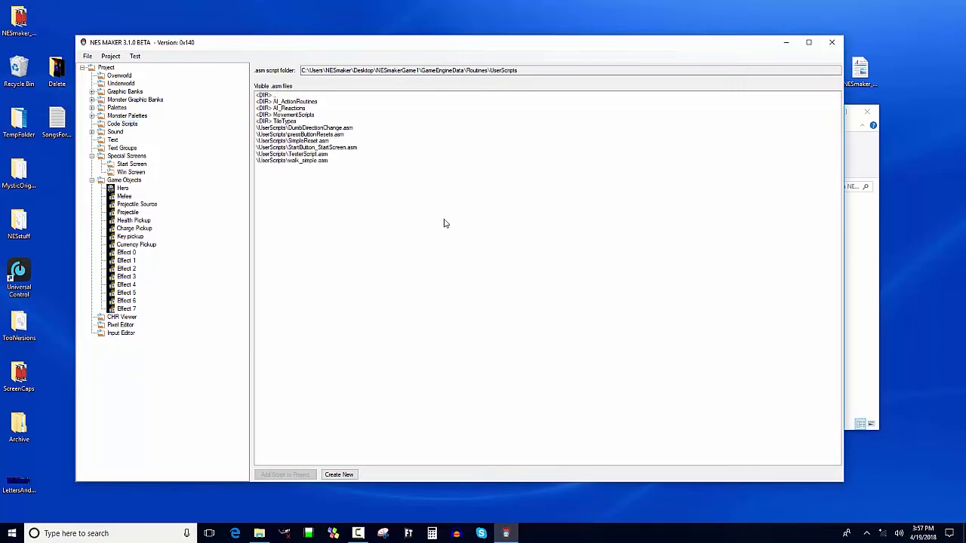
{"action": "left_click", "coordinate": [299, 148]}
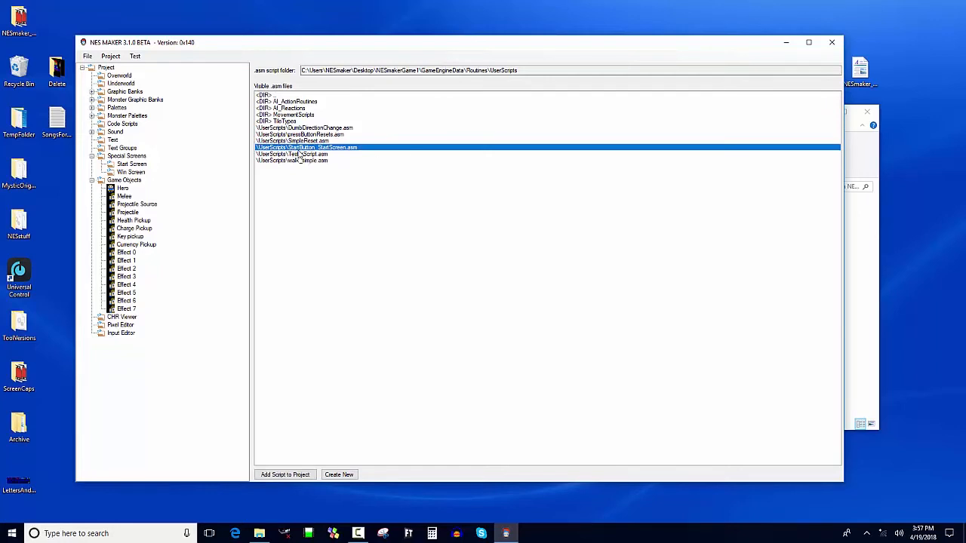
{"action": "double_click", "coordinate": [301, 149]}
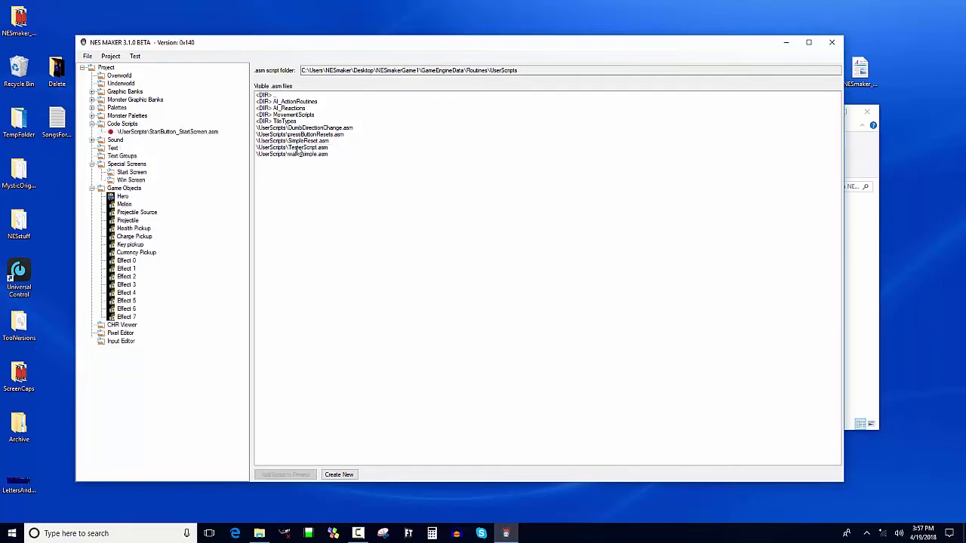
Open the added StartButton_StartScreen.asm script and examine its code
{"action": "left_click", "coordinate": [153, 133]}
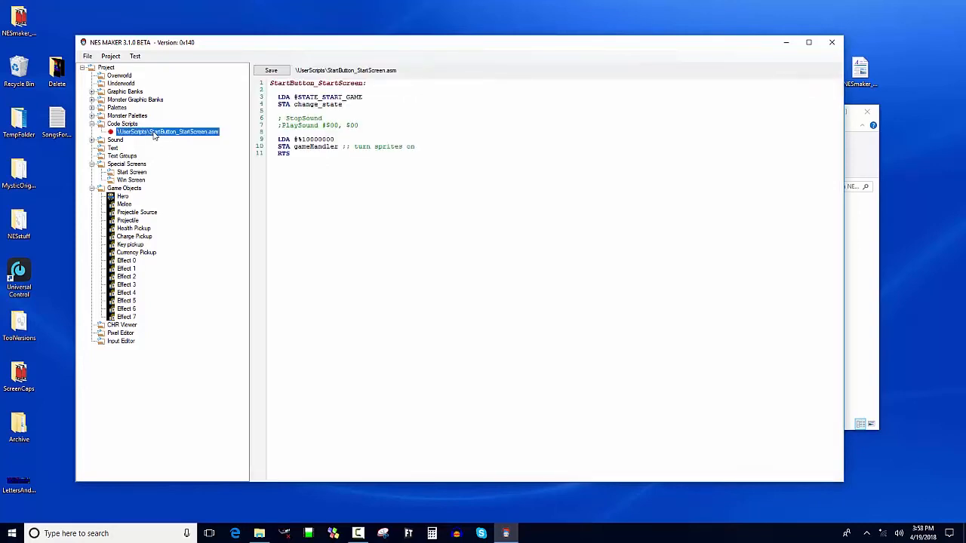
{"action": "left_click_drag", "start_coordinate": [367, 170], "coordinate": [285, 90]}
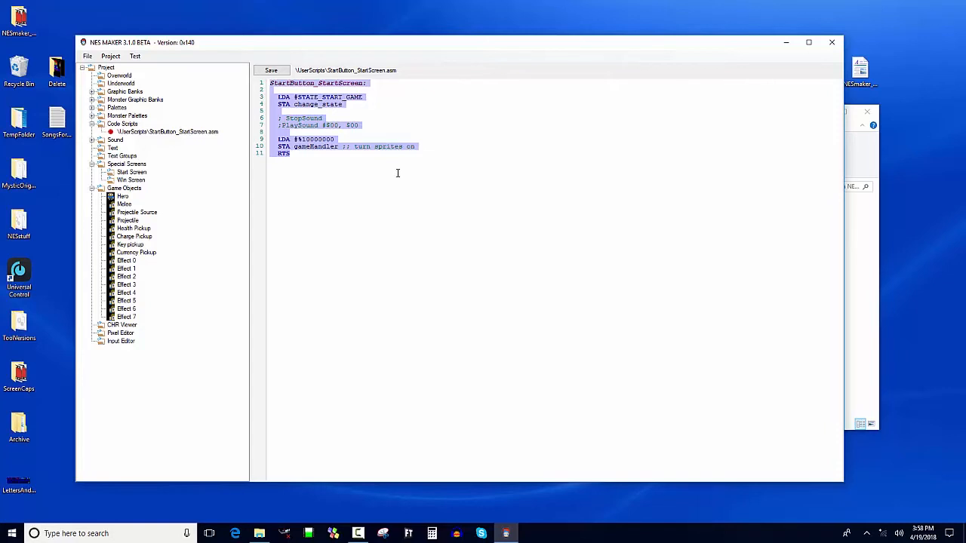
{"action": "left_click", "coordinate": [398, 172]}
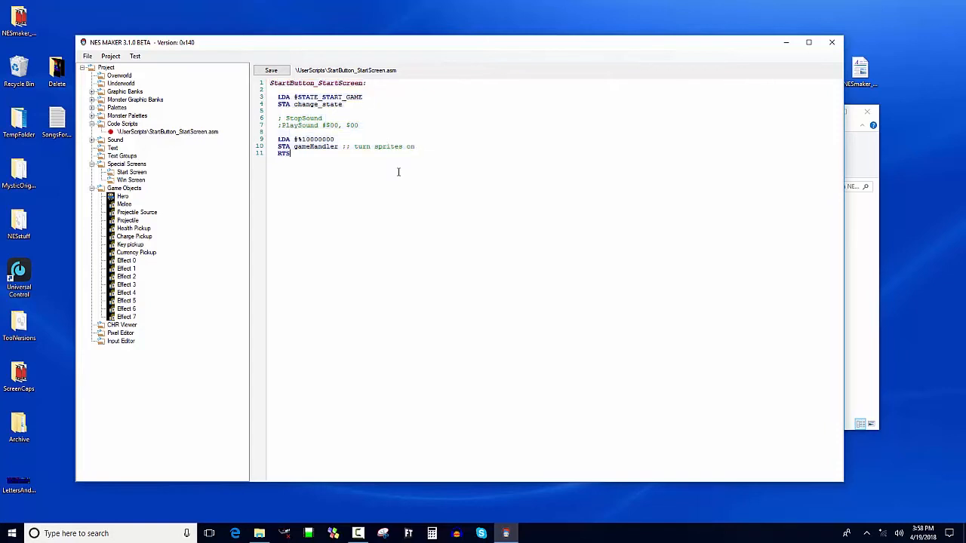
{"action": "key", "text": "ctrl+a"}
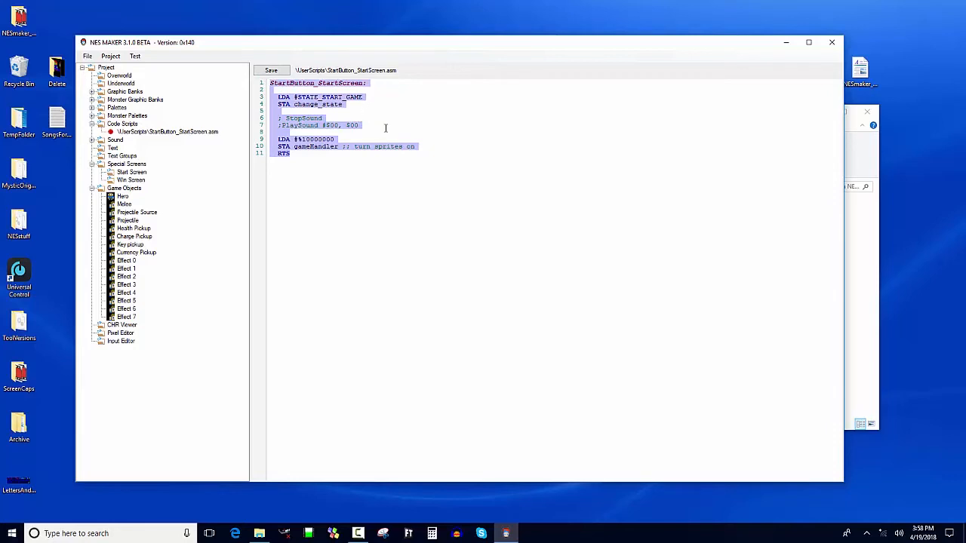
{"action": "left_click", "coordinate": [346, 105]}
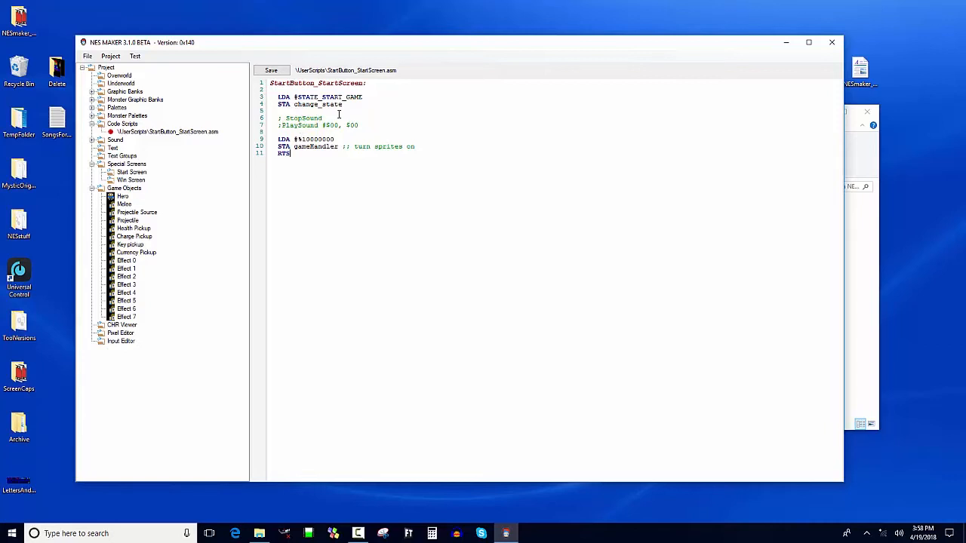
Open the Input Editor and set the game state to StartScreen
{"action": "left_click", "coordinate": [122, 341]}
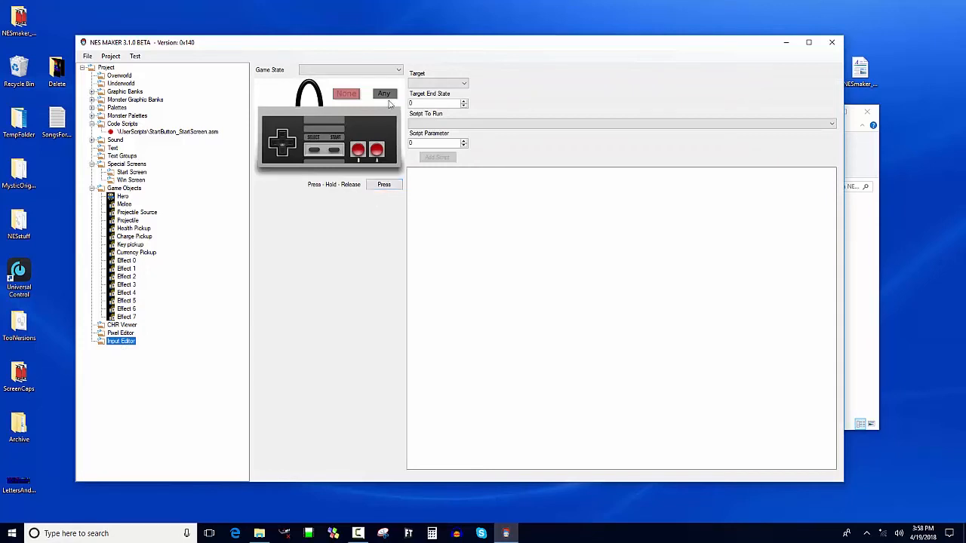
{"action": "left_click", "coordinate": [375, 71]}
{"action": "left_click", "coordinate": [376, 71]}
{"action": "left_click", "coordinate": [369, 78]}
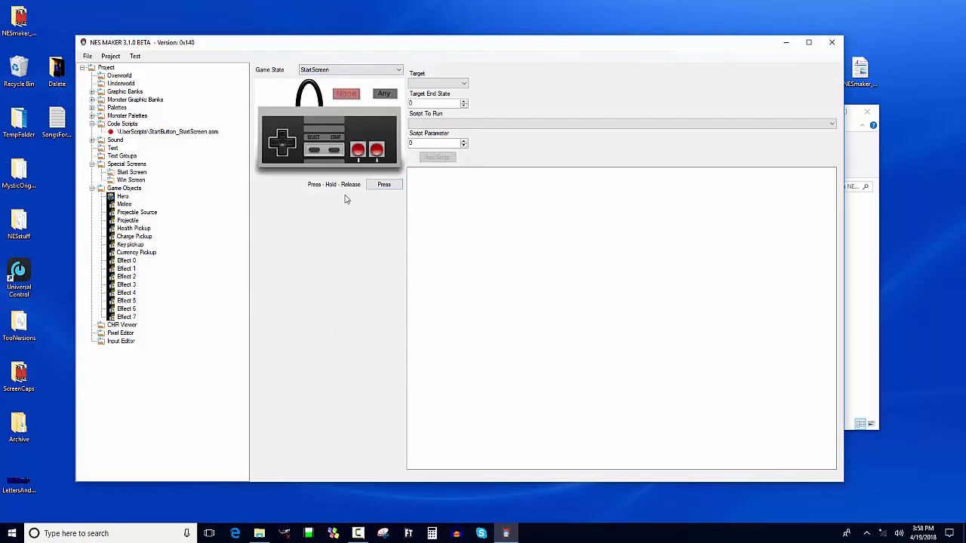
Choose the controller's Start button with the Press action and set the input's target to NULL
{"action": "left_click", "coordinate": [384, 185]}
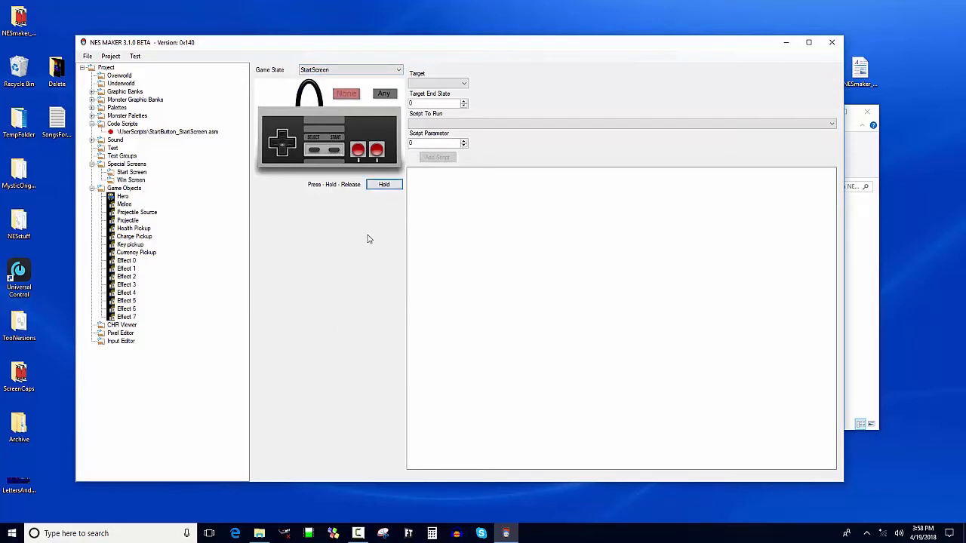
{"action": "left_click", "coordinate": [390, 185]}
{"action": "left_click", "coordinate": [385, 185]}
{"action": "left_click", "coordinate": [335, 150]}
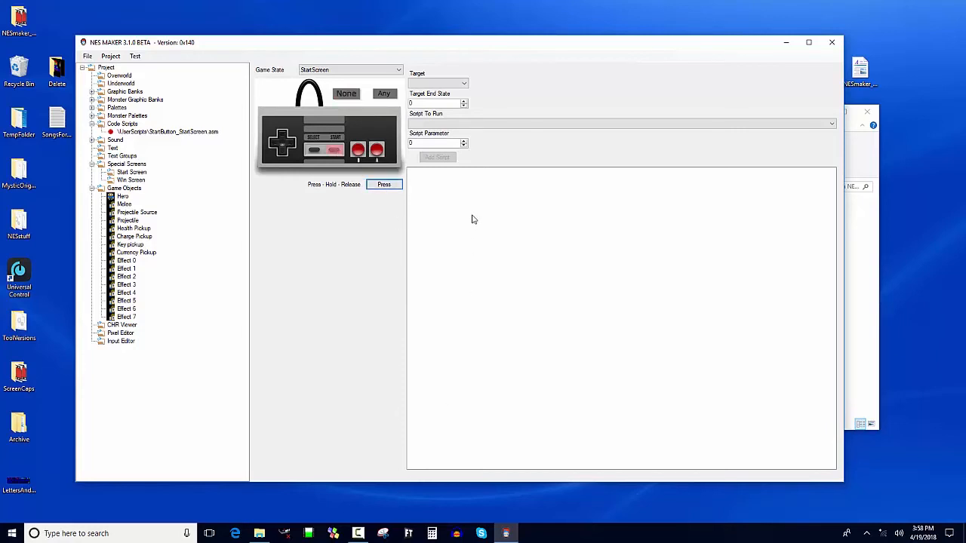
{"action": "left_click", "coordinate": [443, 83]}
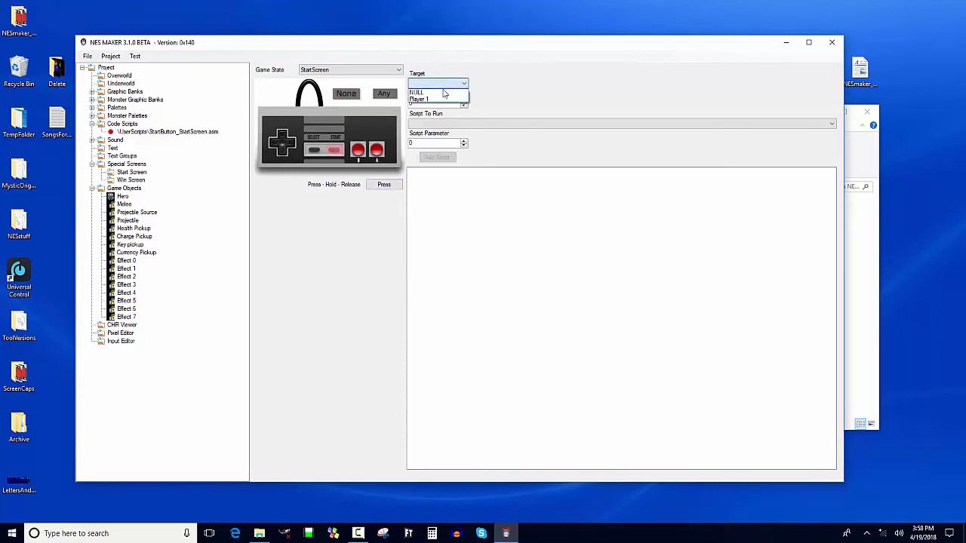
{"action": "left_click", "coordinate": [446, 93]}
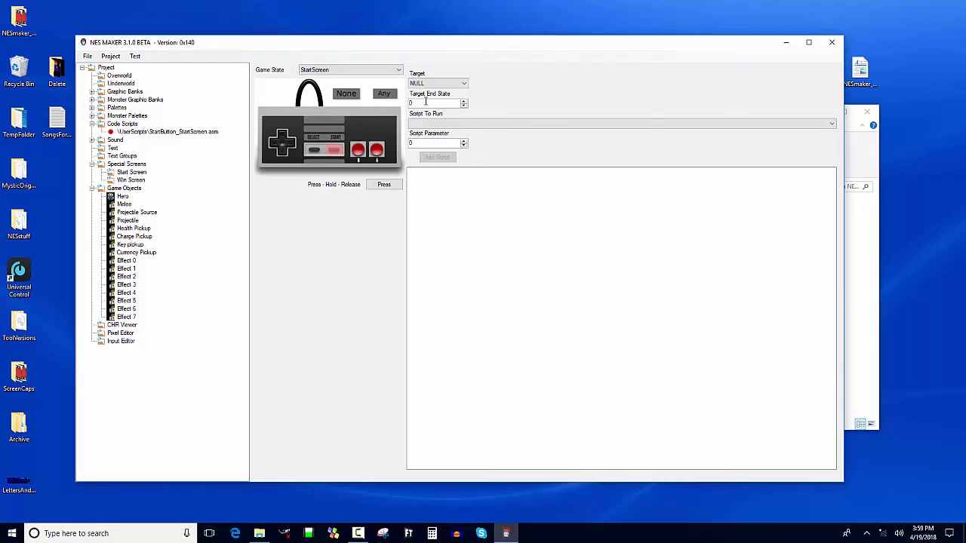
Add the StartButton_StartScreen.asm script to the Start button's Press input for the StartScreen state
{"action": "left_click_drag", "start_coordinate": [428, 144], "coordinate": [410, 142]}
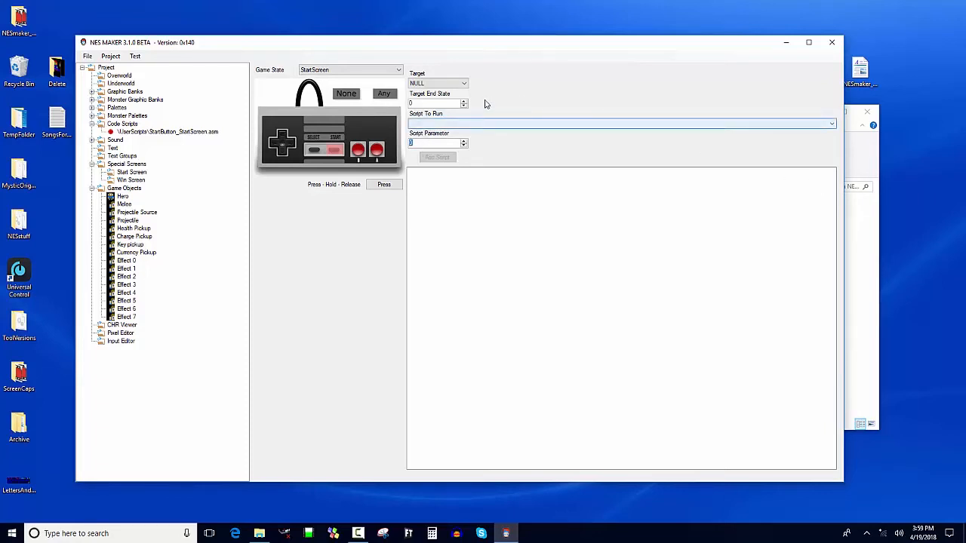
{"action": "left_click", "coordinate": [488, 124]}
{"action": "left_click", "coordinate": [501, 120]}
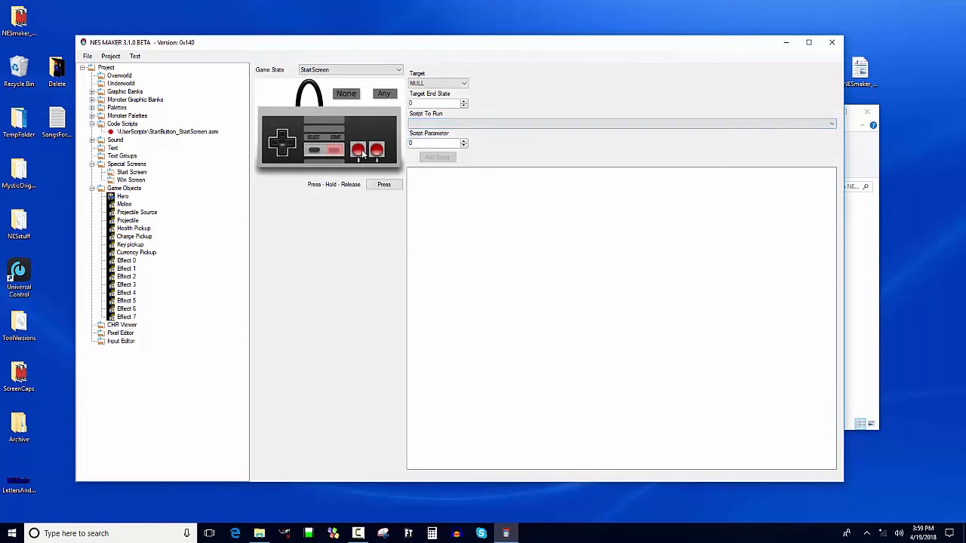
{"action": "left_click", "coordinate": [480, 124]}
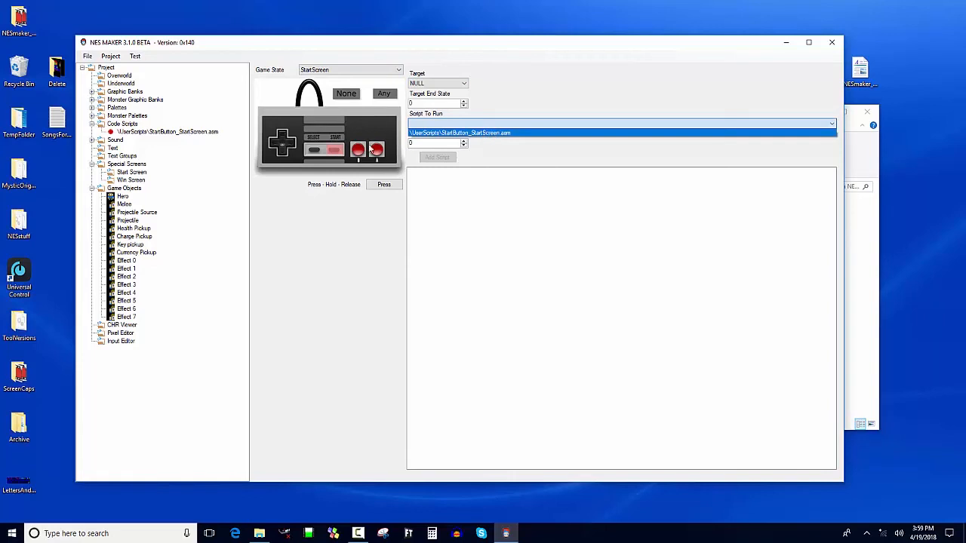
{"action": "left_click", "coordinate": [503, 135]}
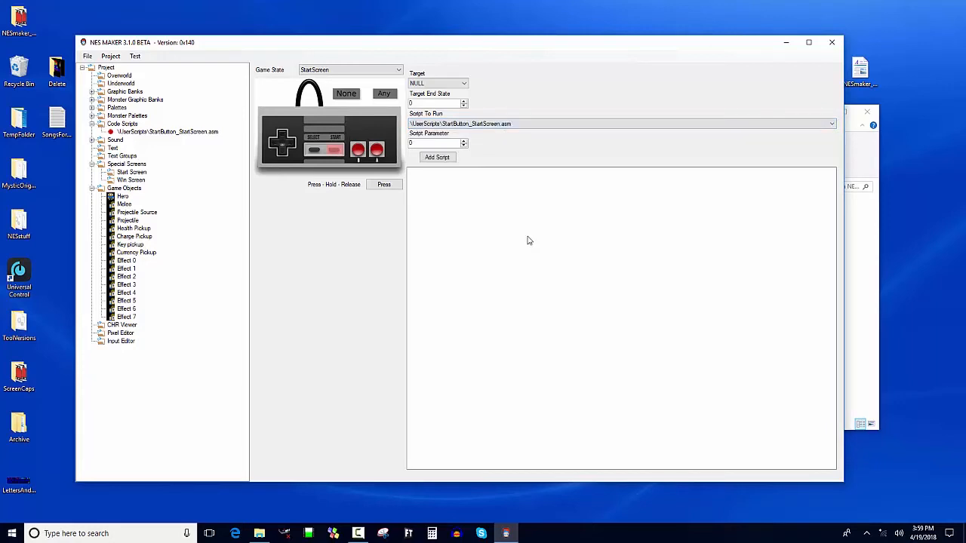
{"action": "left_click", "coordinate": [444, 160]}
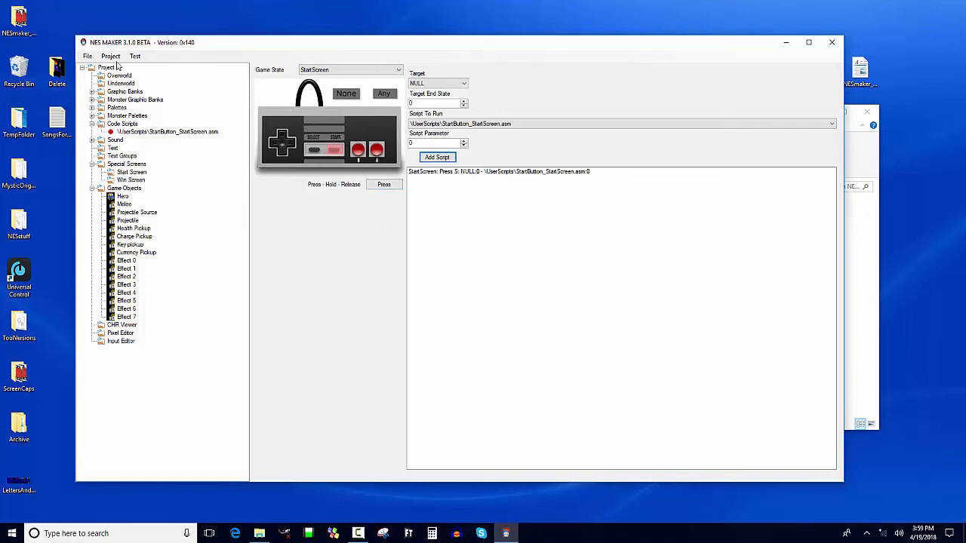
Review the Start Screen layout and open the overworld screen that holds the Hero
{"action": "left_click", "coordinate": [127, 173]}
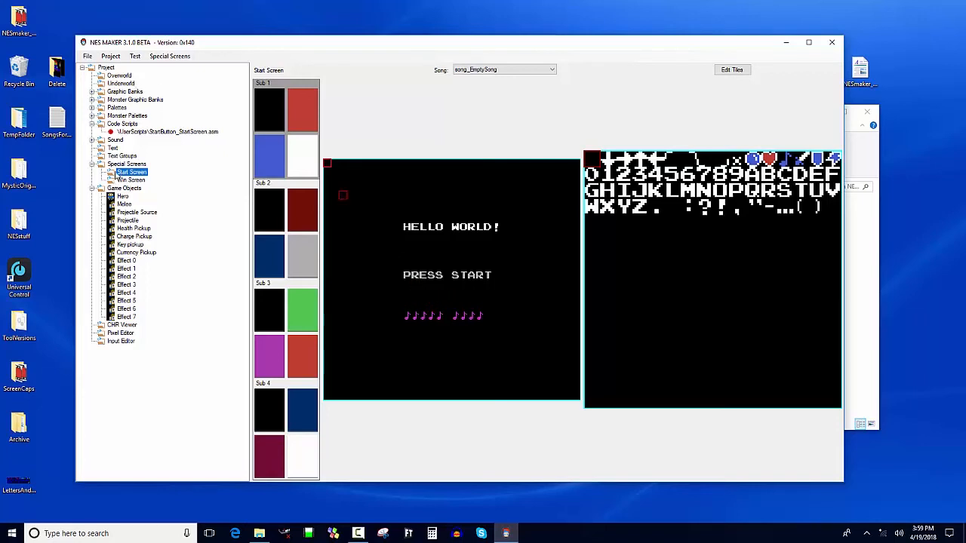
{"action": "left_click", "coordinate": [131, 78]}
{"action": "double_click", "coordinate": [418, 193]}
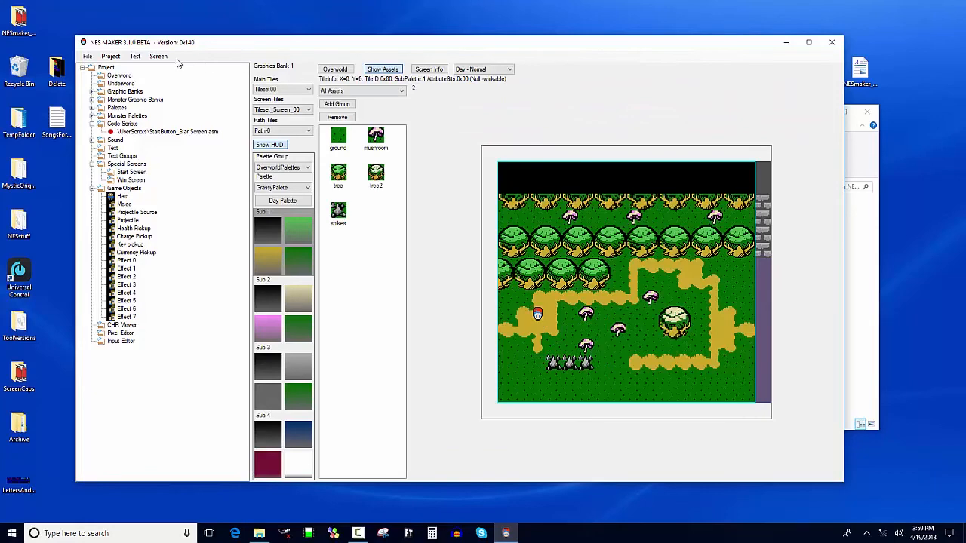
Export and test the game in the emulator, and start play from the HELLO WORLD! start screen
{"action": "left_click", "coordinate": [133, 57]}
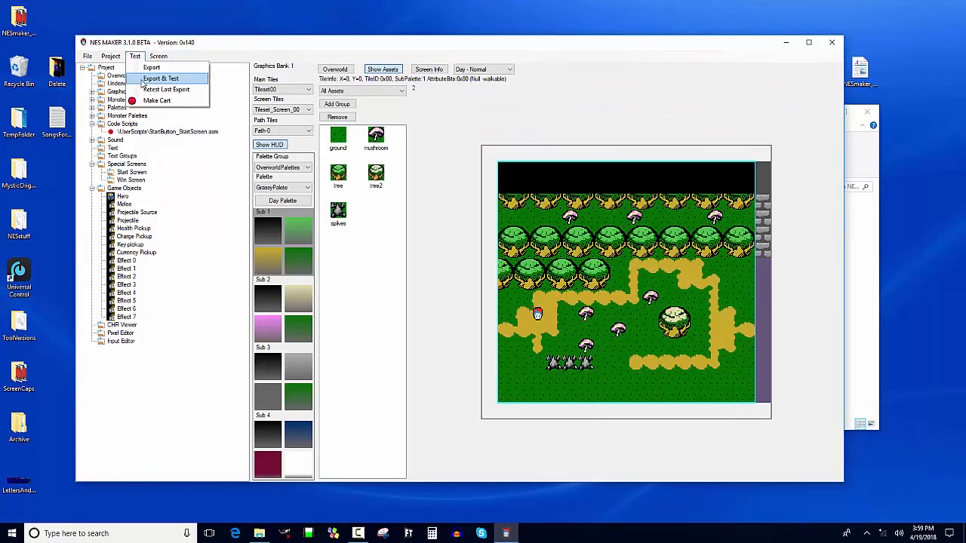
{"action": "left_click", "coordinate": [142, 80]}
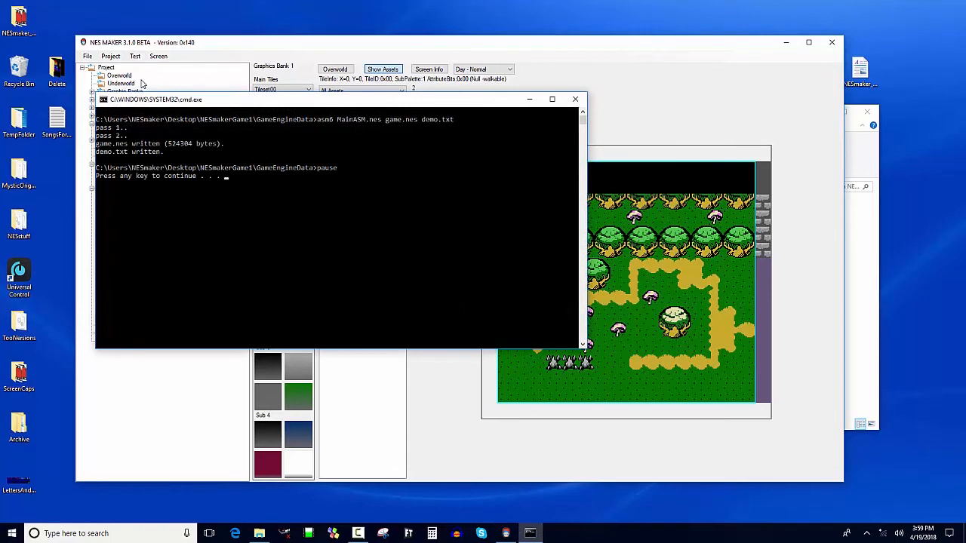
{"action": "key", "text": "Return"}
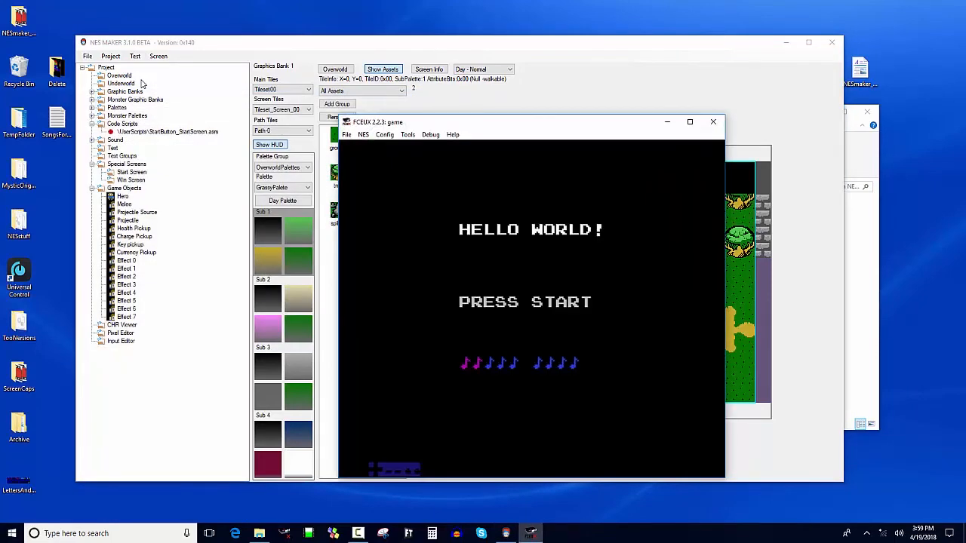
{"action": "key", "text": "Return"}
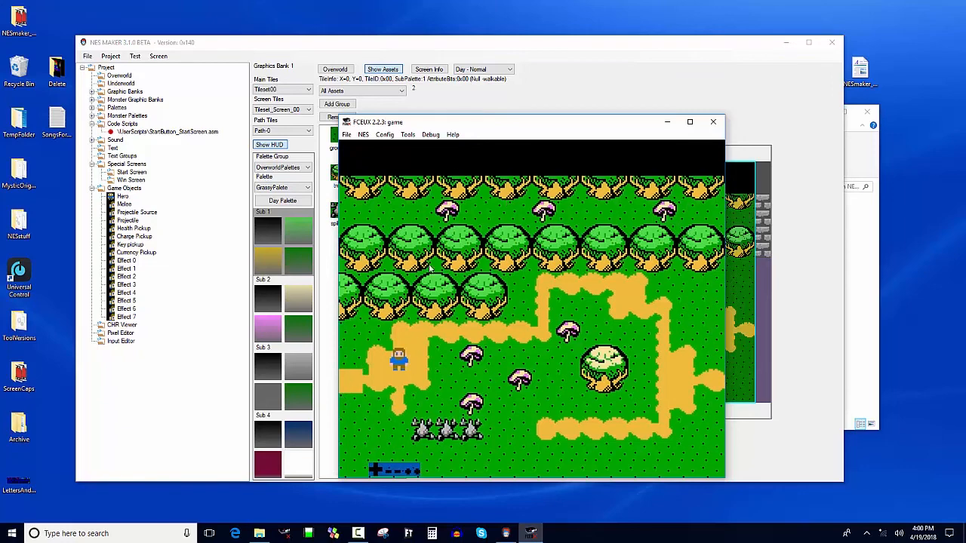
Examine the running game's pattern tables and palettes in the PPU Viewer, and close the viewer and the emulator
{"action": "left_click", "coordinate": [428, 139]}
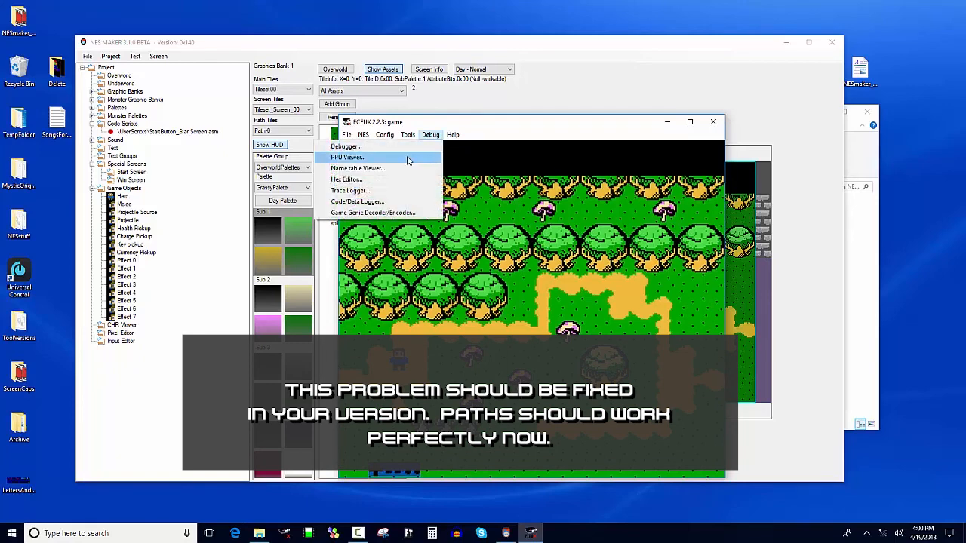
{"action": "left_click", "coordinate": [407, 160]}
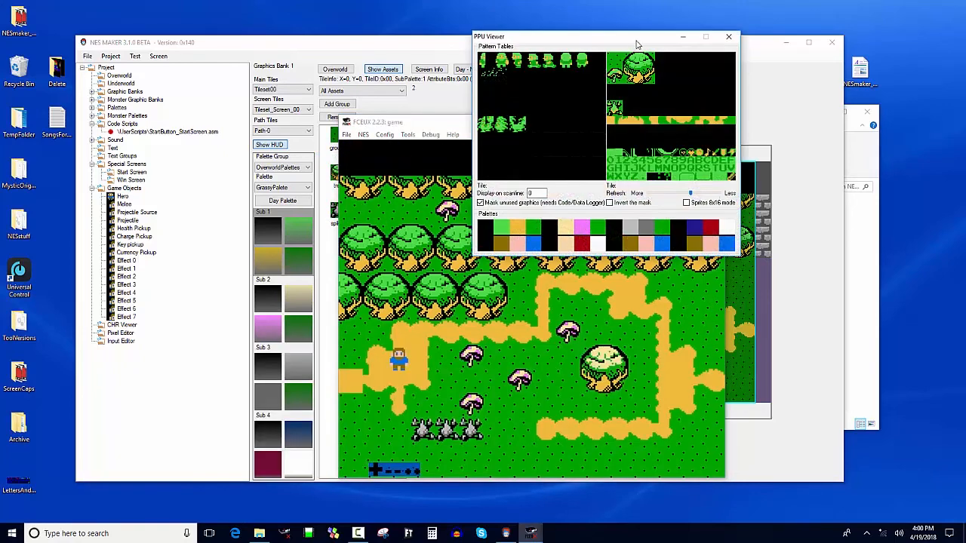
{"action": "left_click_drag", "start_coordinate": [636, 47], "coordinate": [267, 198]}
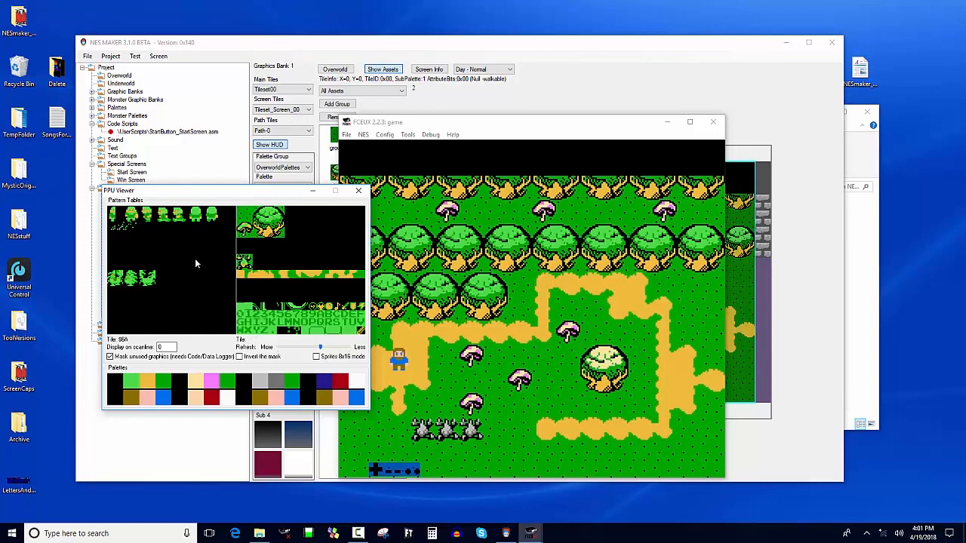
{"action": "left_click", "coordinate": [359, 191]}
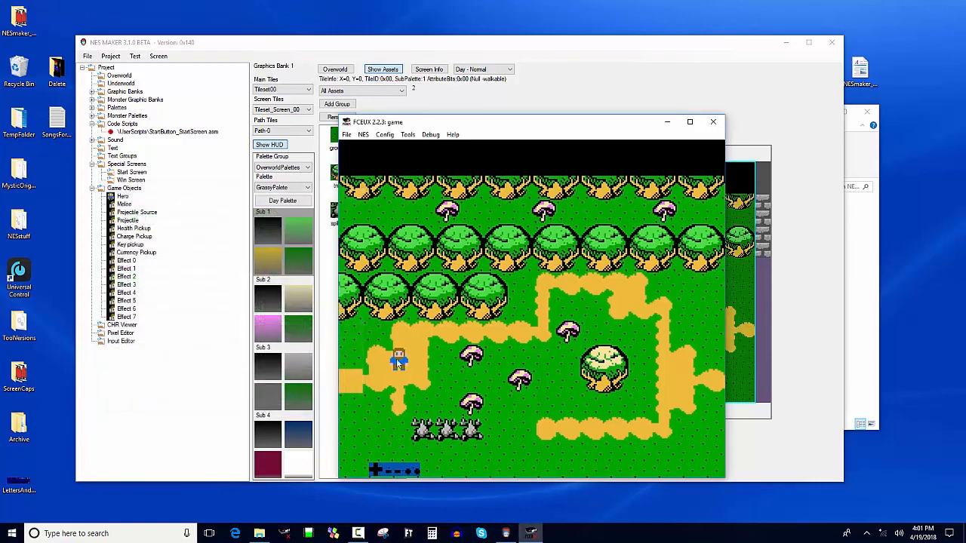
{"action": "left_click", "coordinate": [713, 122]}
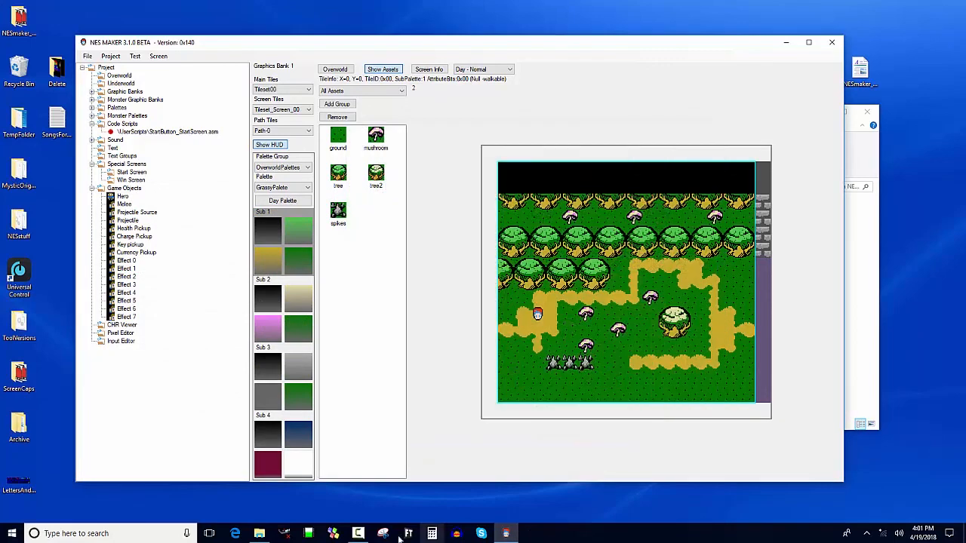